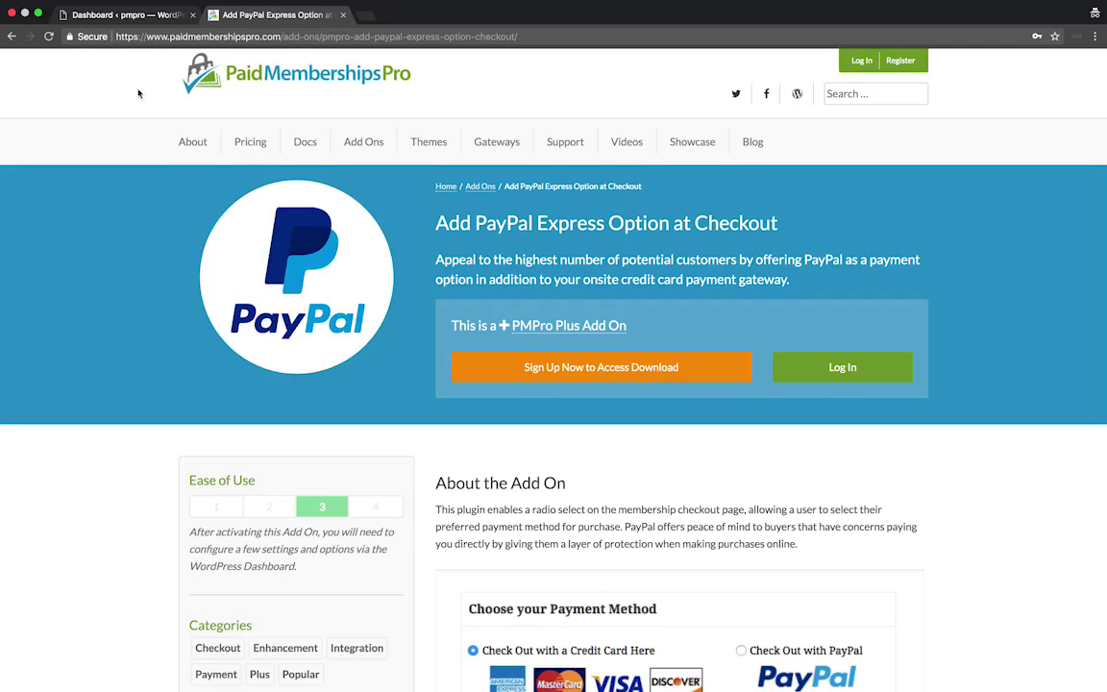
Step: Scroll down through the Add PayPal Express Option at Checkout page's notes and back up
scroll(138, 93, down, 1)
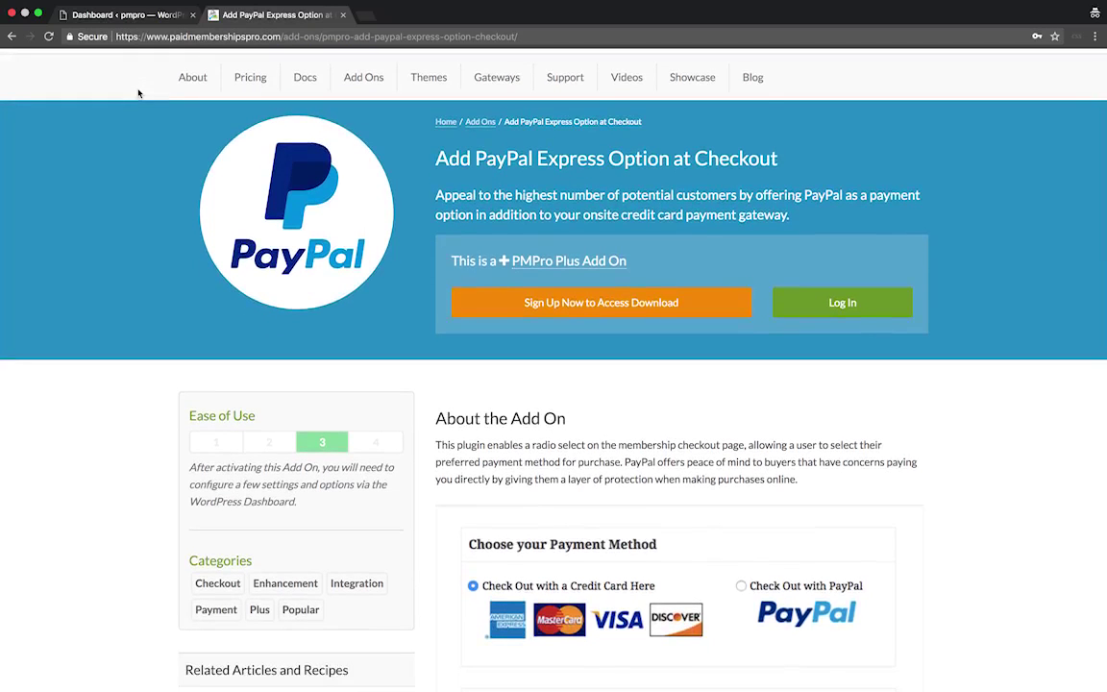
scroll(139, 93, down, 3)
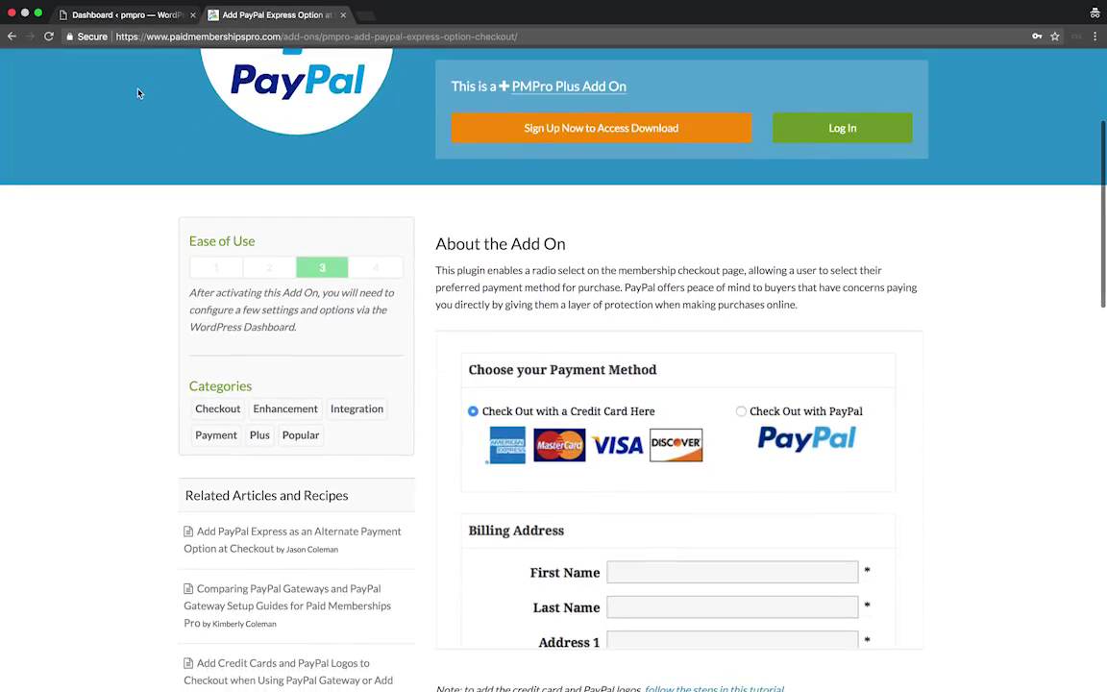
scroll(138, 93, down, 3)
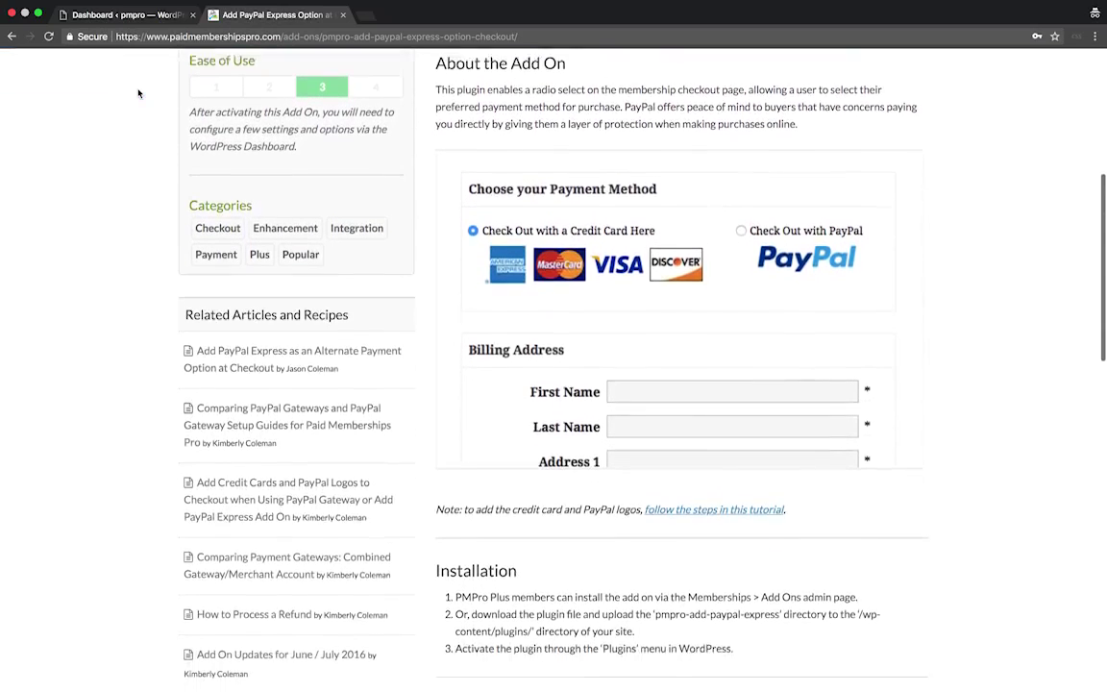
scroll(138, 93, down, 1)
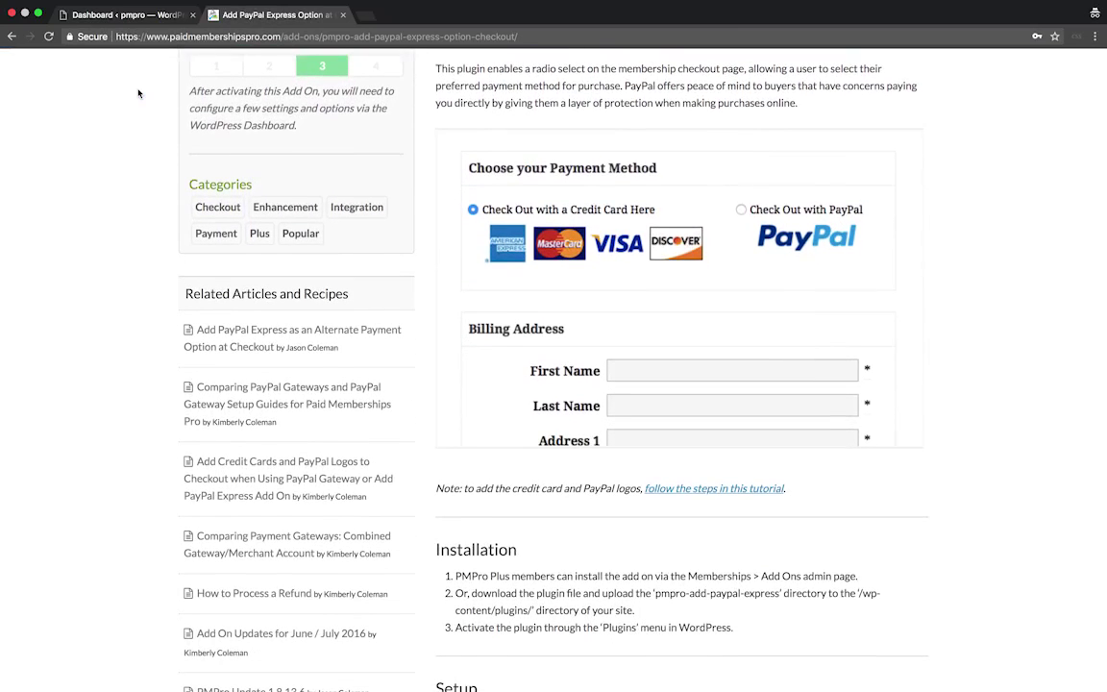
scroll(139, 93, down, 1)
scroll(138, 93, down, 1)
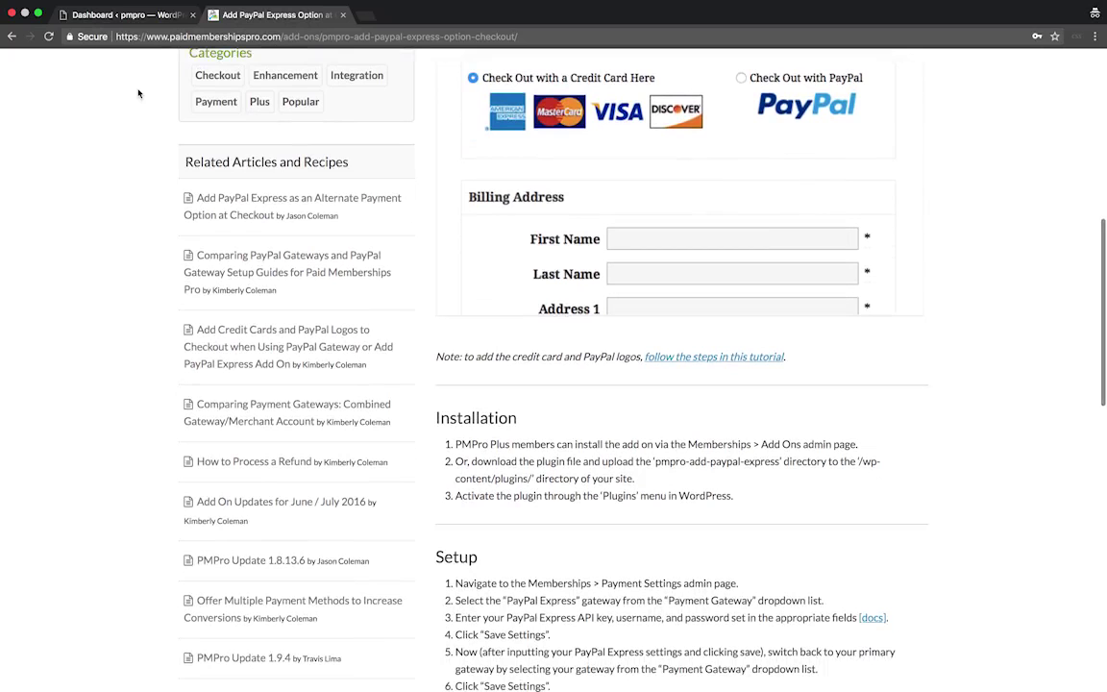
scroll(138, 93, down, 1)
scroll(138, 93, down, 2)
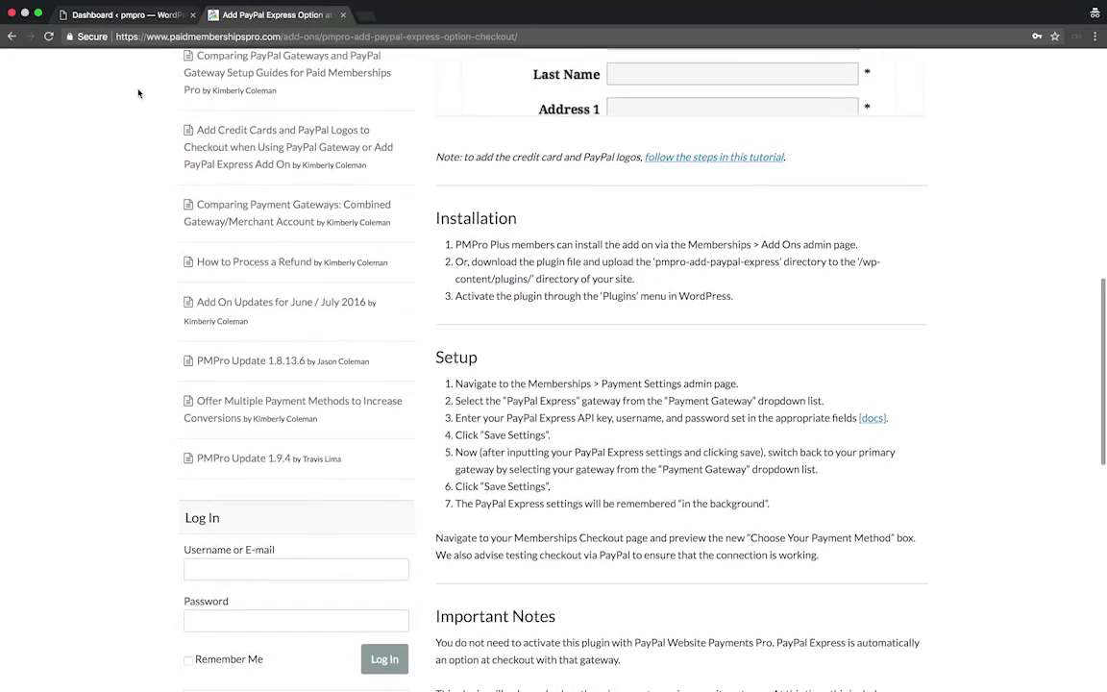
scroll(138, 93, down, 2)
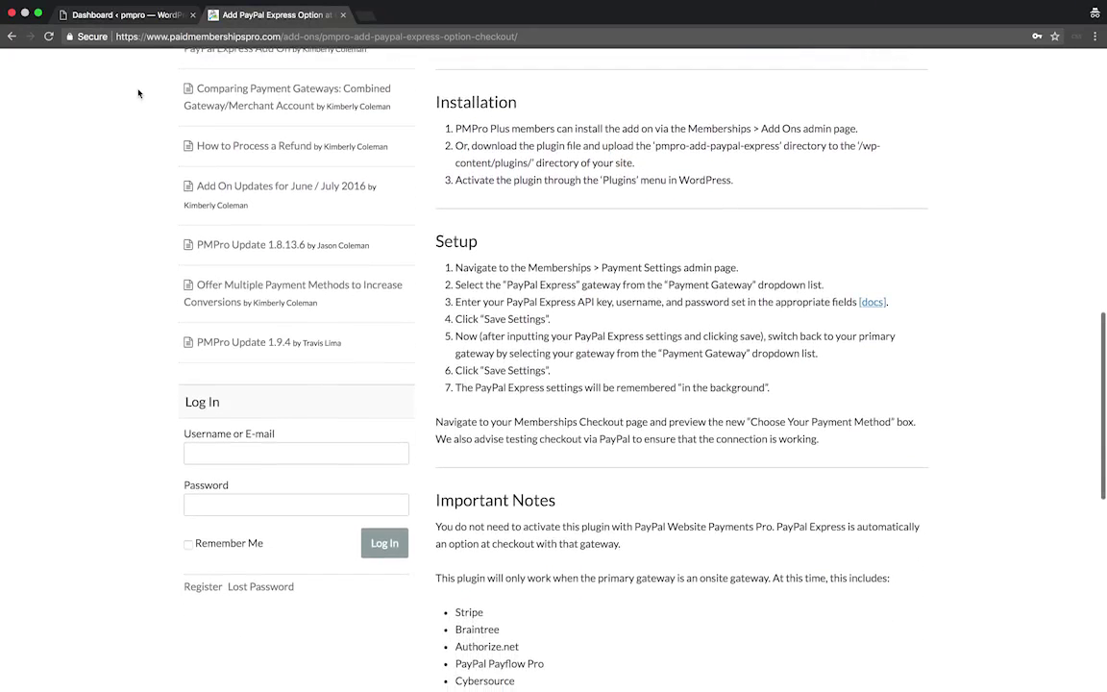
scroll(139, 93, down, 2)
scroll(139, 94, down, 1)
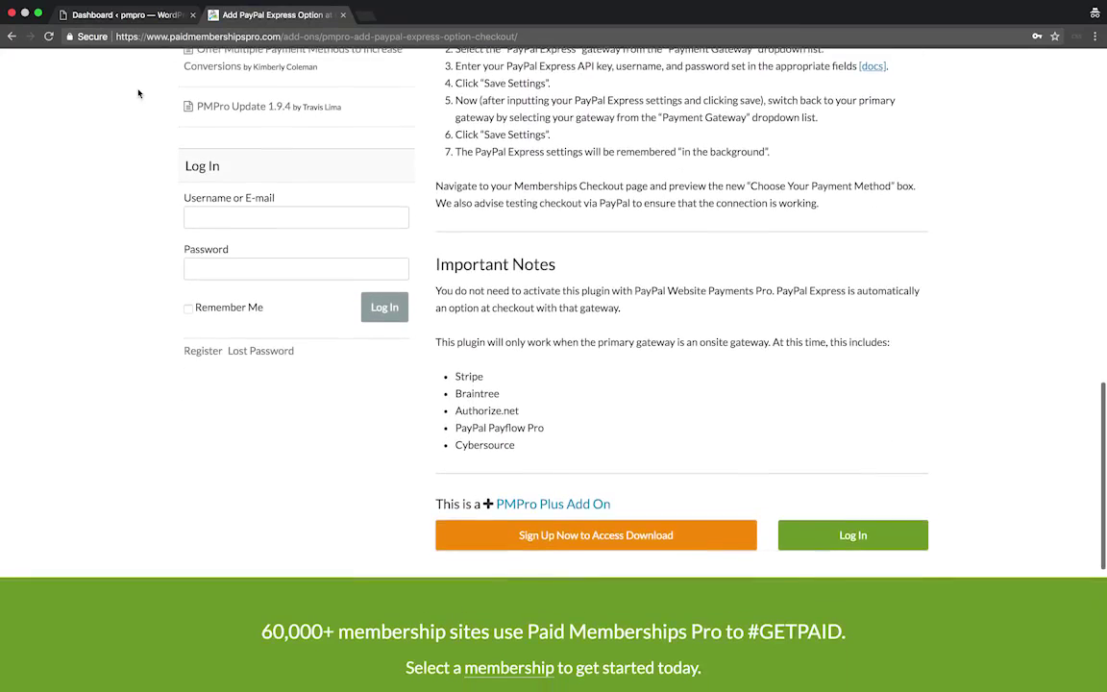
scroll(139, 93, down, 1)
scroll(138, 93, down, 2)
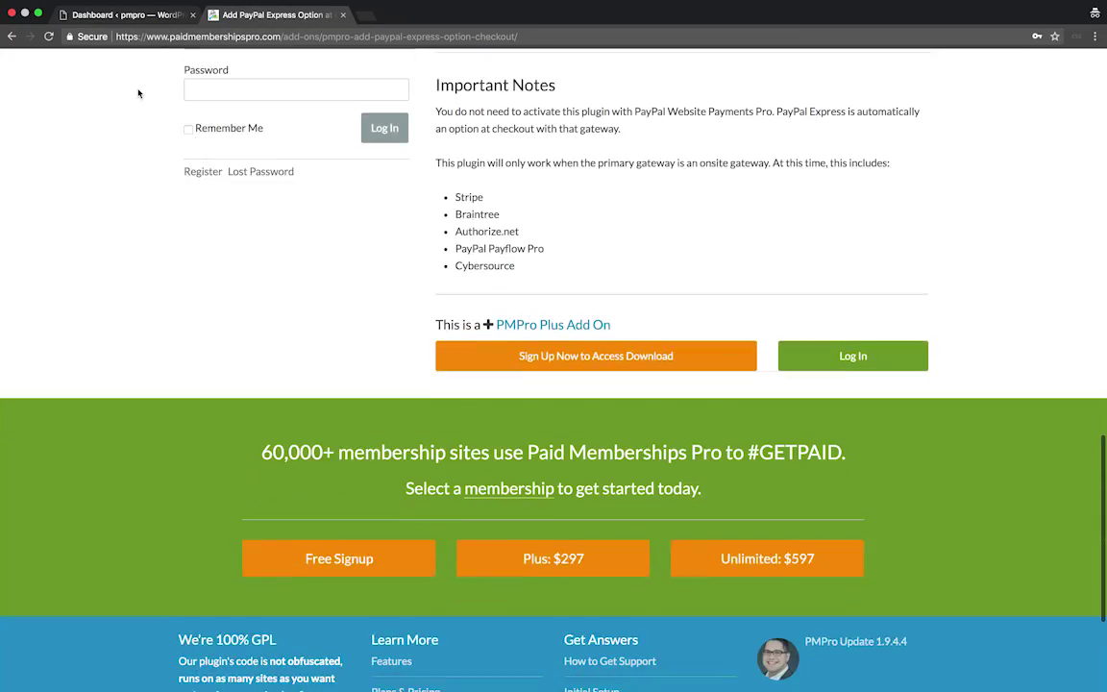
scroll(139, 94, up, 2)
scroll(138, 93, up, 2)
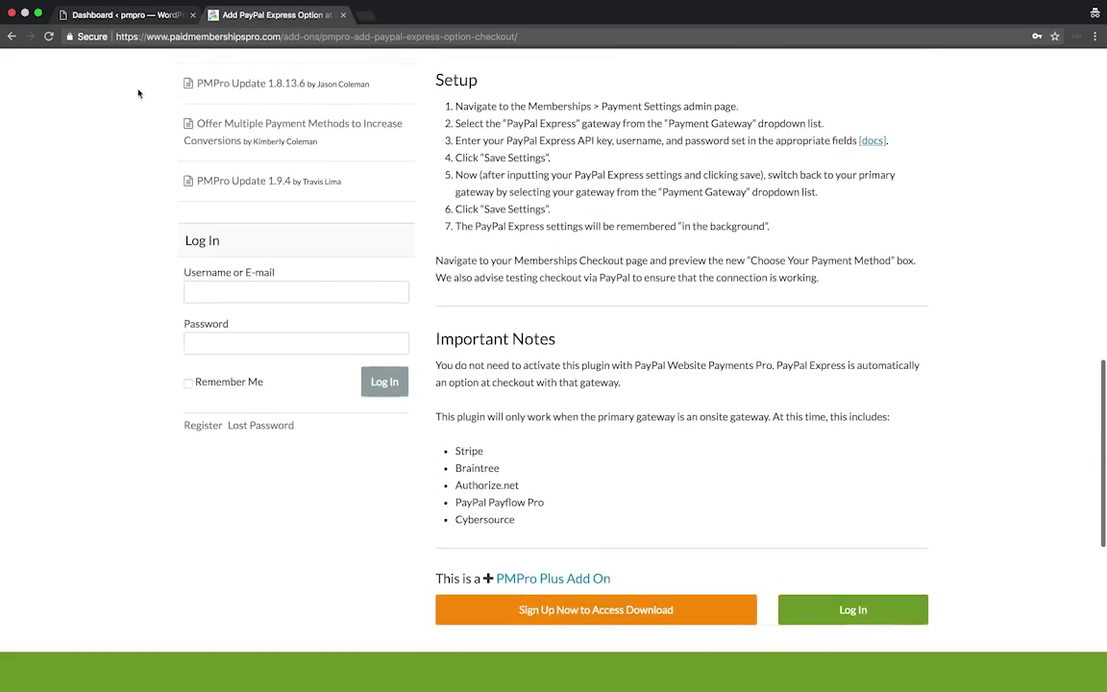
scroll(138, 93, up, 1)
scroll(137, 95, up, 1)
scroll(135, 97, up, 3)
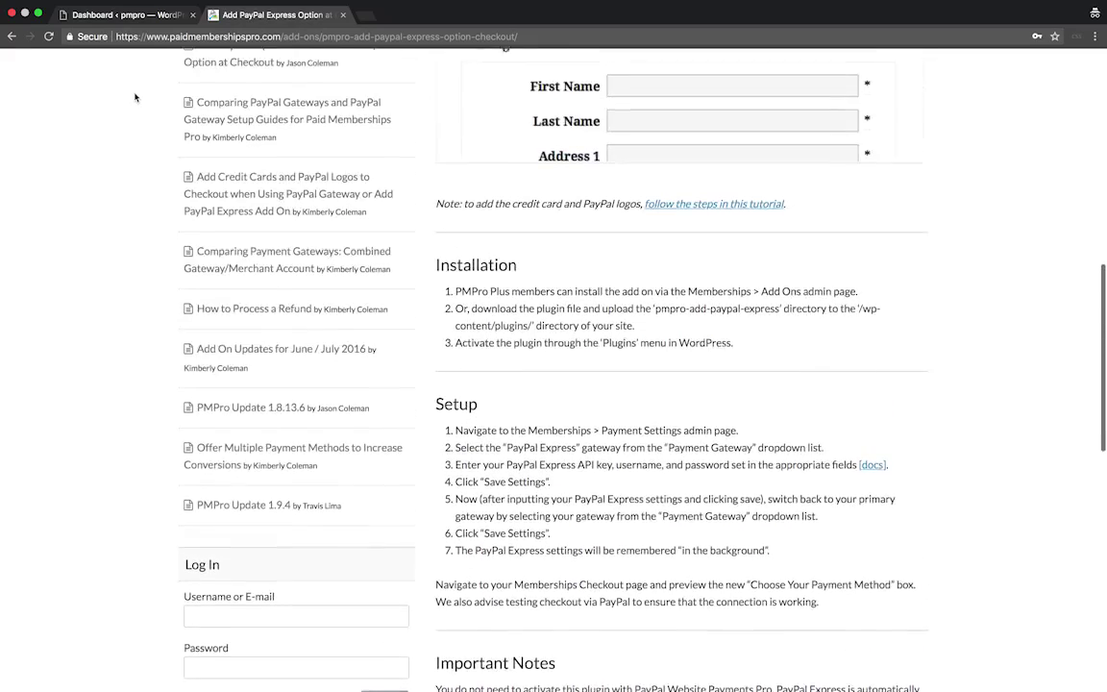
scroll(135, 97, up, 1)
scroll(135, 97, up, 1)
scroll(136, 97, up, 2)
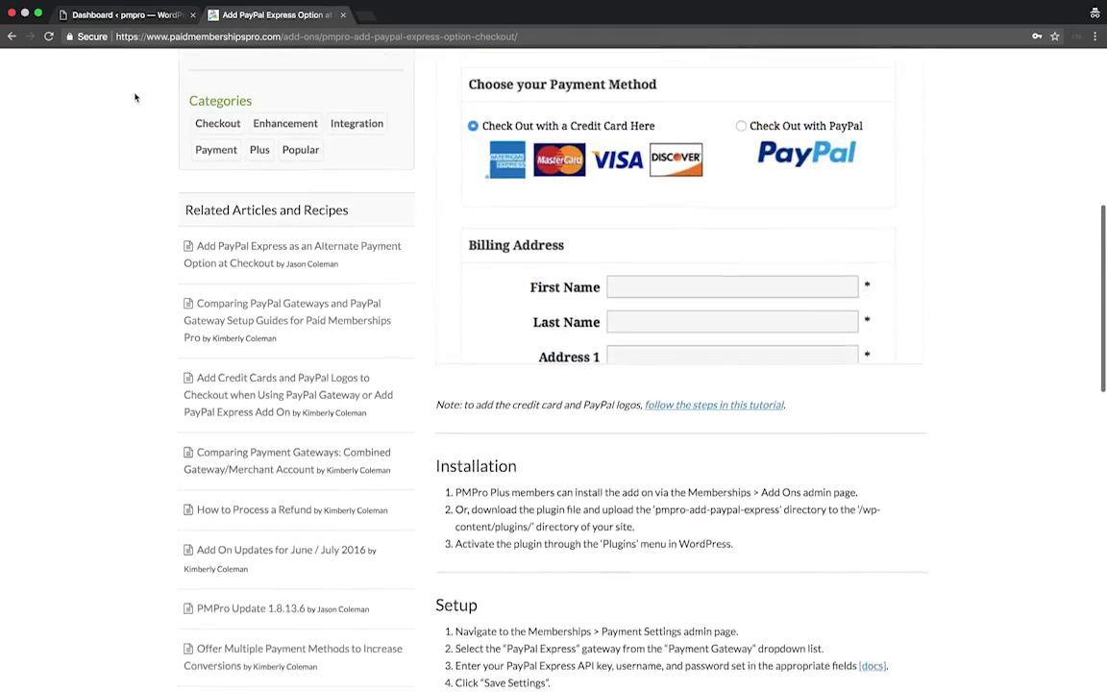
scroll(136, 97, up, 1)
scroll(135, 97, up, 1)
scroll(136, 97, up, 1)
scroll(135, 97, up, 2)
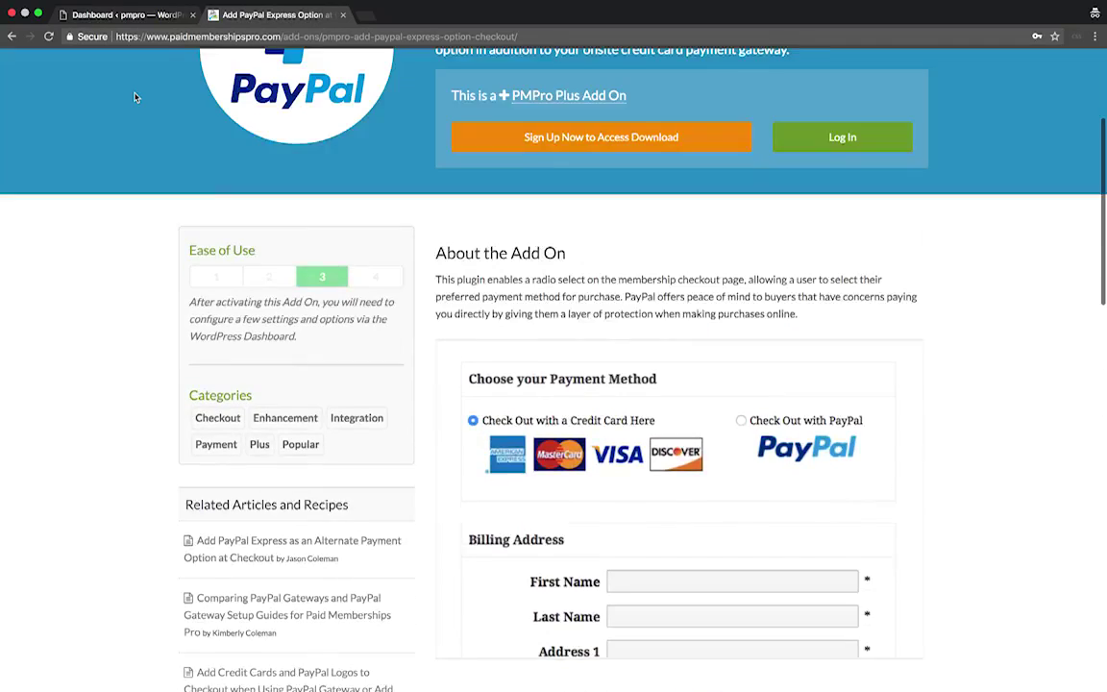
scroll(136, 97, up, 2)
Step: From the dashboard's Memberships > Add Ons list, install and activate the Add PayPal Express add-on
key(ctrl+shift+Tab)
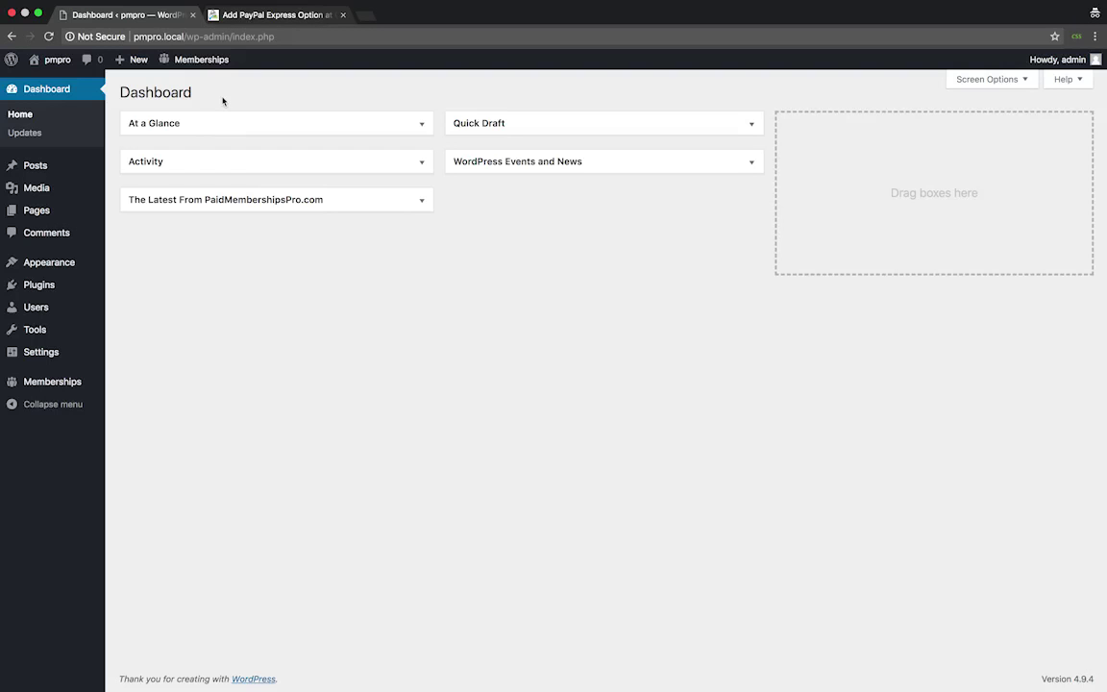
mouse_move(52, 382)
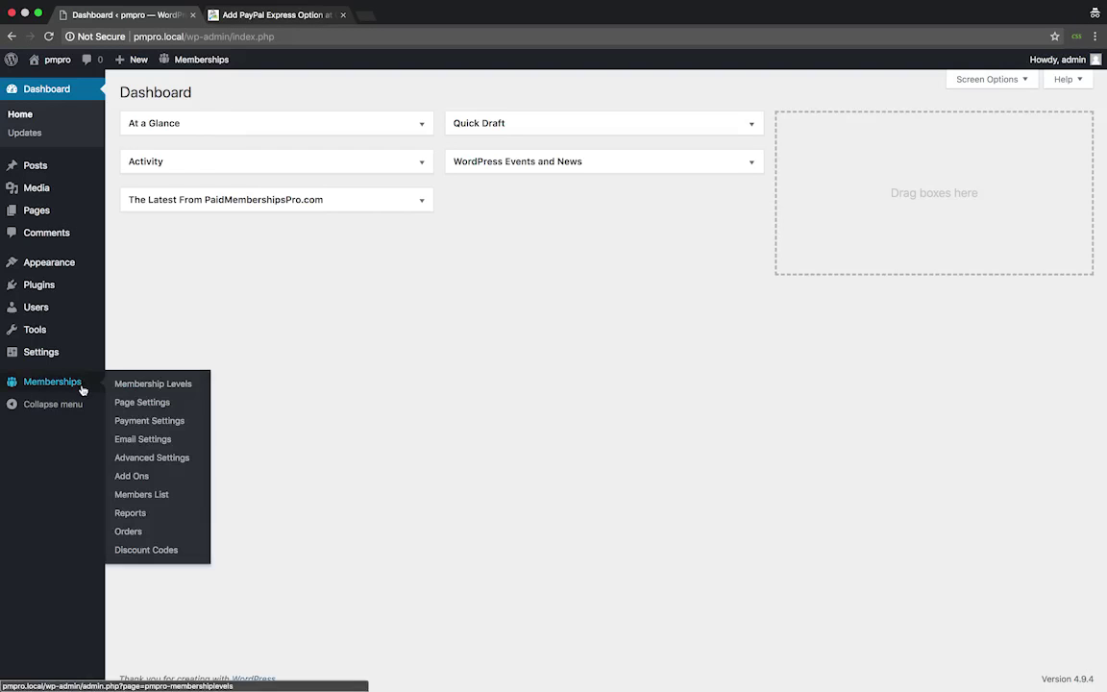
click(131, 475)
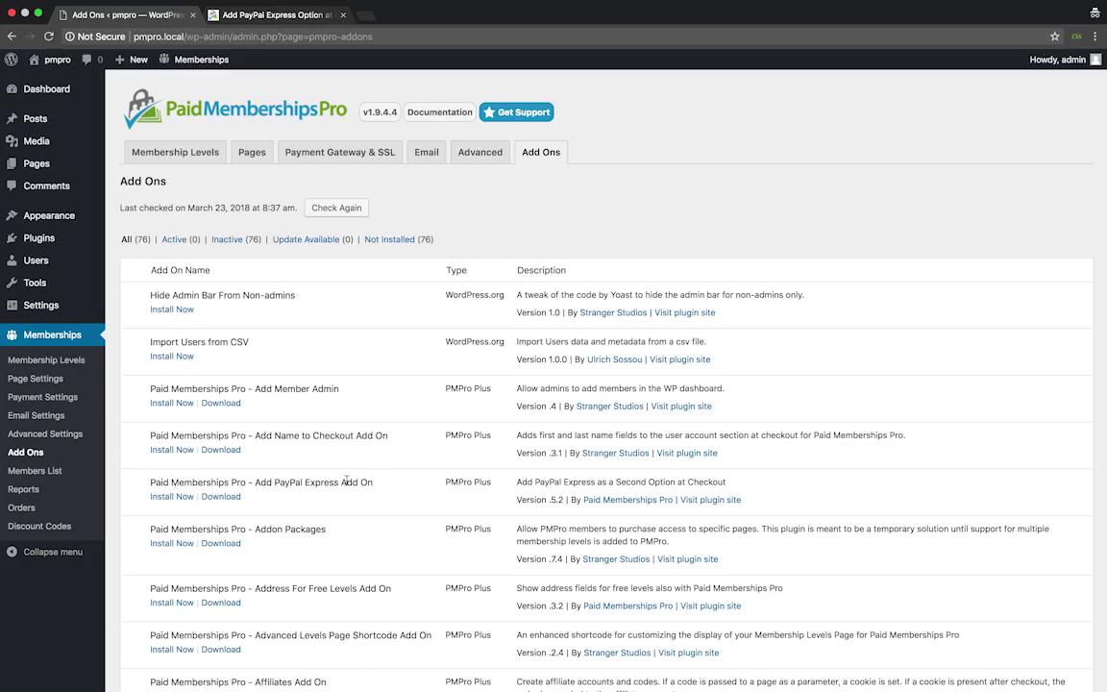
click(192, 502)
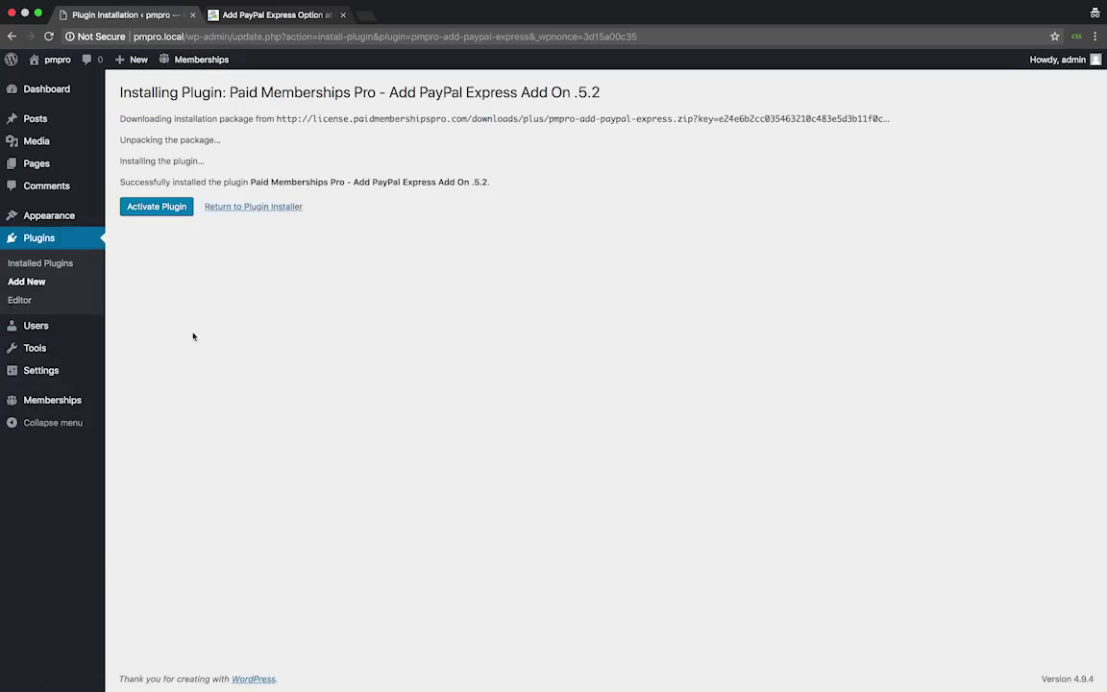
click(181, 213)
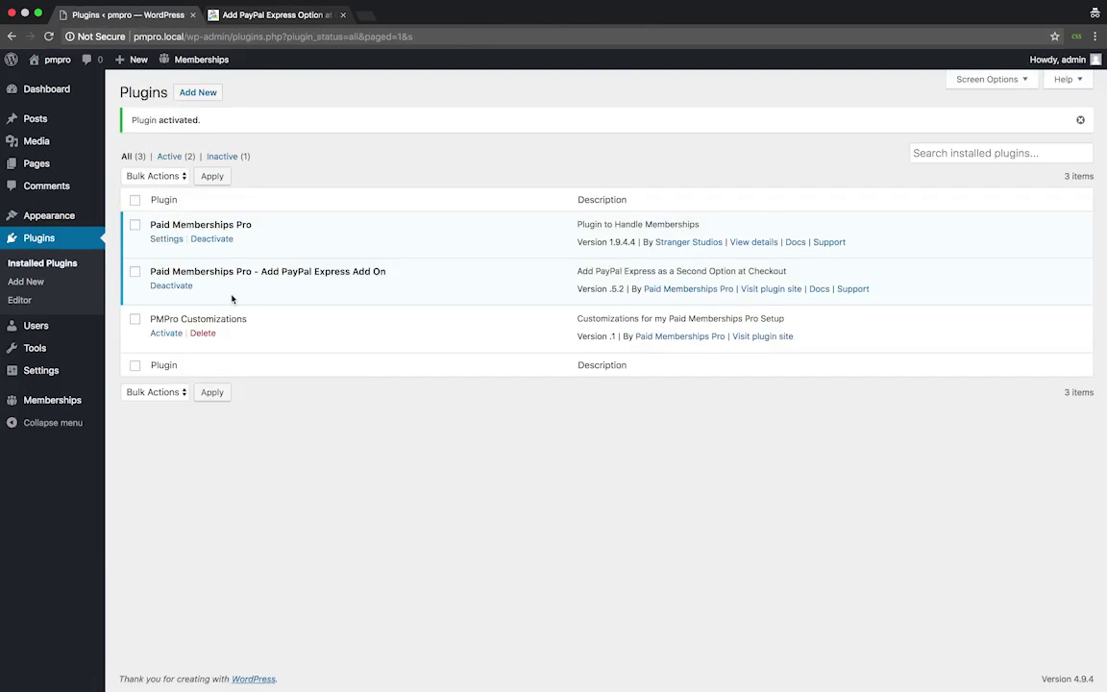
mouse_move(53, 399)
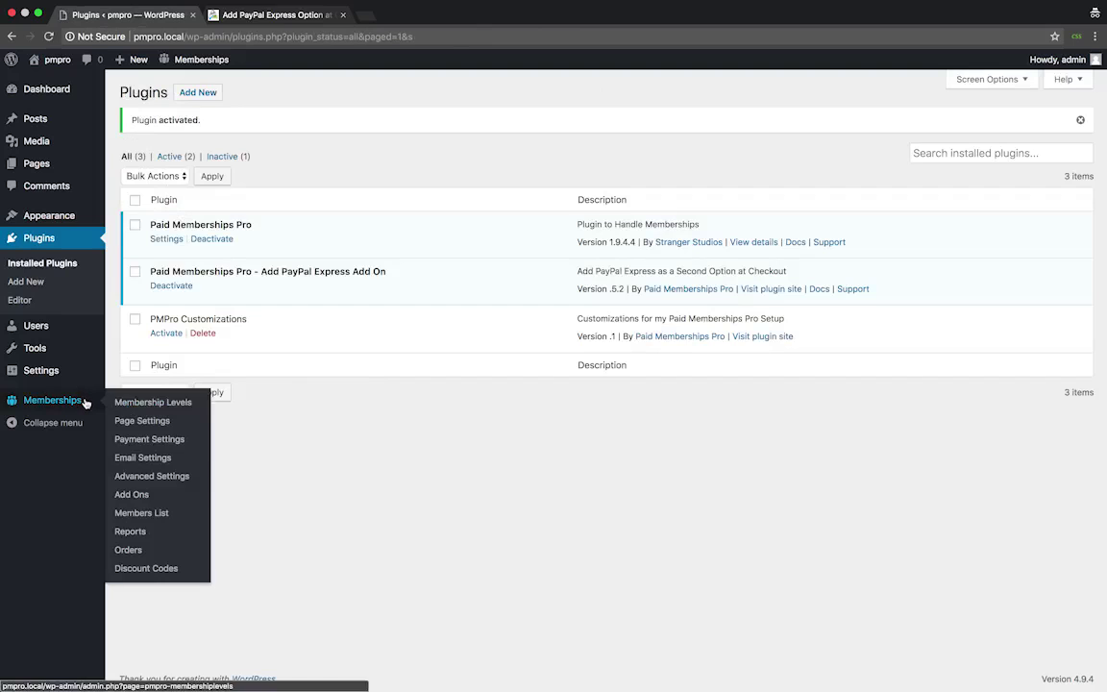
Step: Select PayPal Express as the Payment Gateway in Memberships > Payment Settings
click(149, 439)
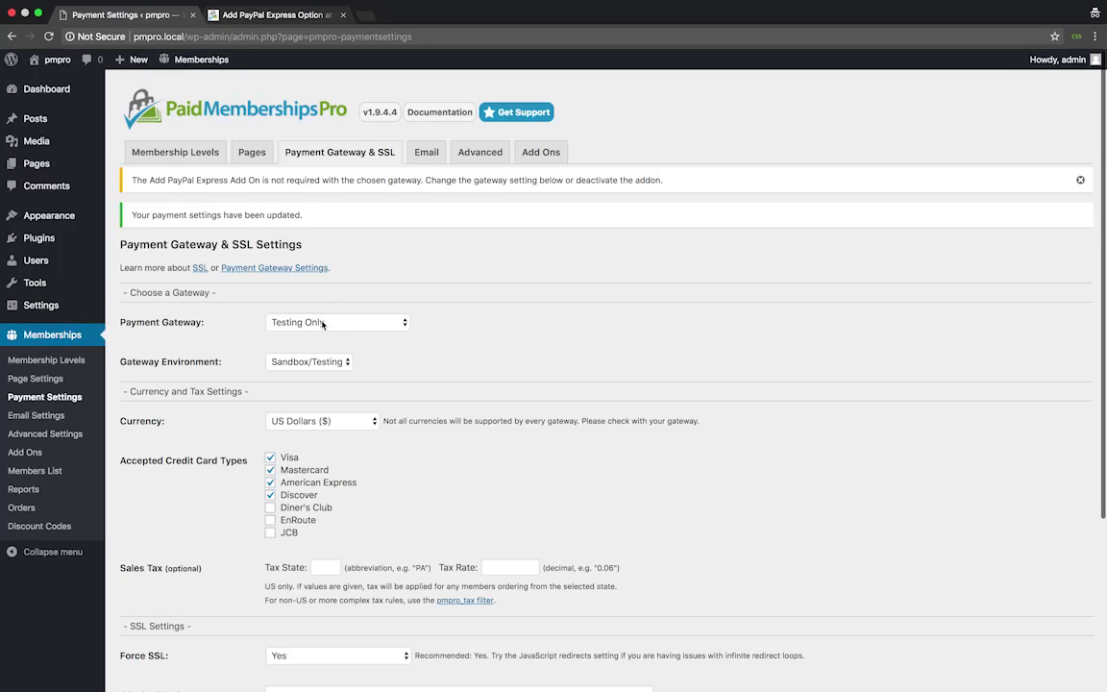
click(295, 322)
click(308, 360)
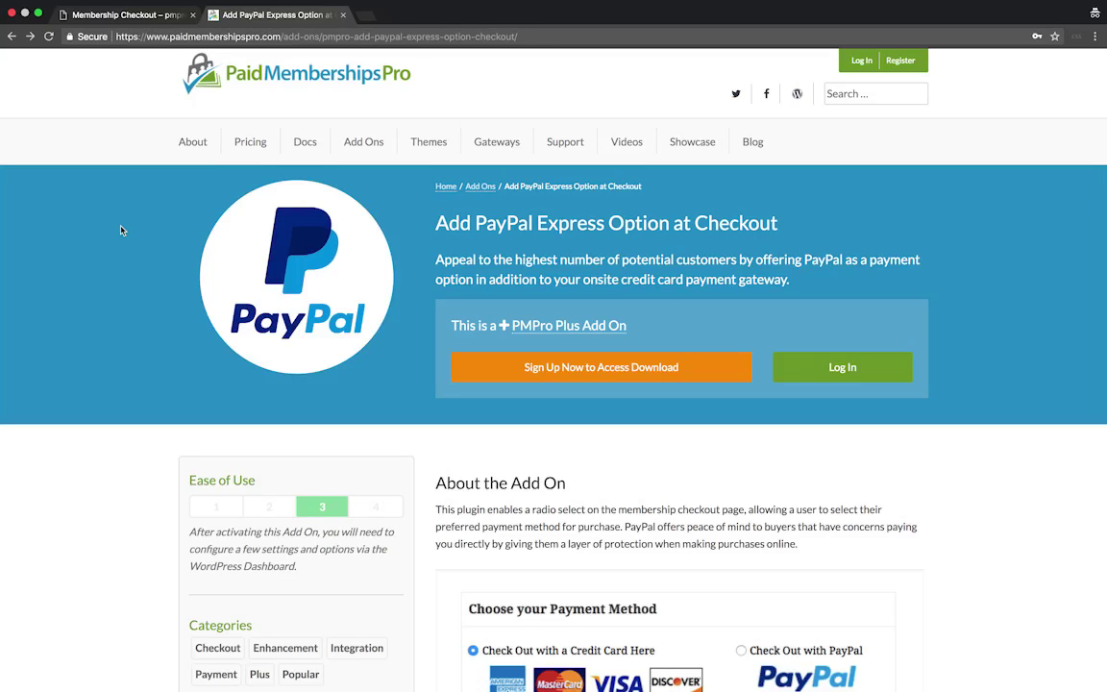
Step: Scroll the add-on page down to its Installation and Setup sections
scroll(121, 230, down, 3)
scroll(121, 231, down, 3)
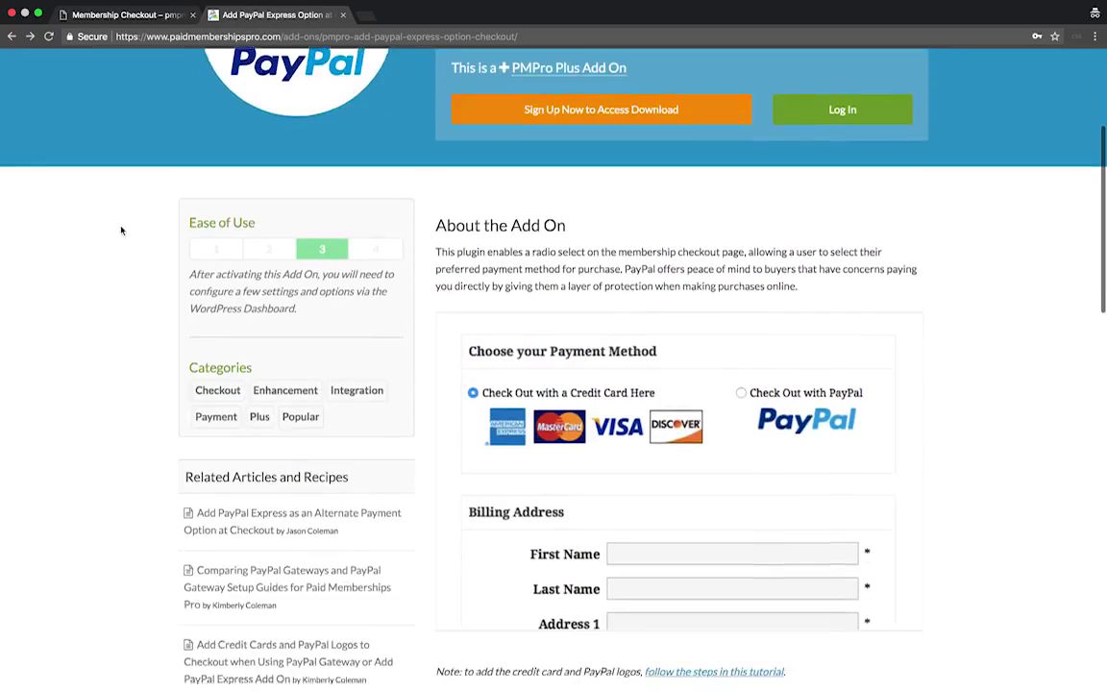
scroll(121, 231, down, 5)
scroll(121, 231, down, 2)
scroll(121, 230, down, 3)
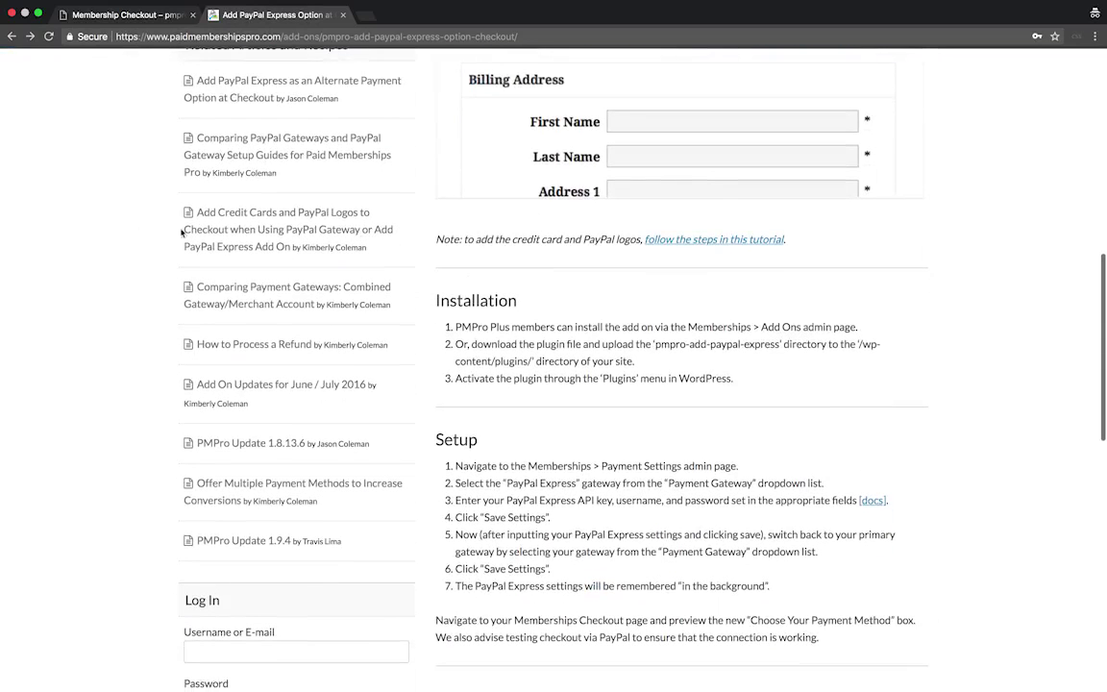
Step: Check the PayPal Express gateway docs, then save the PayPal Express payment settings
click(874, 505)
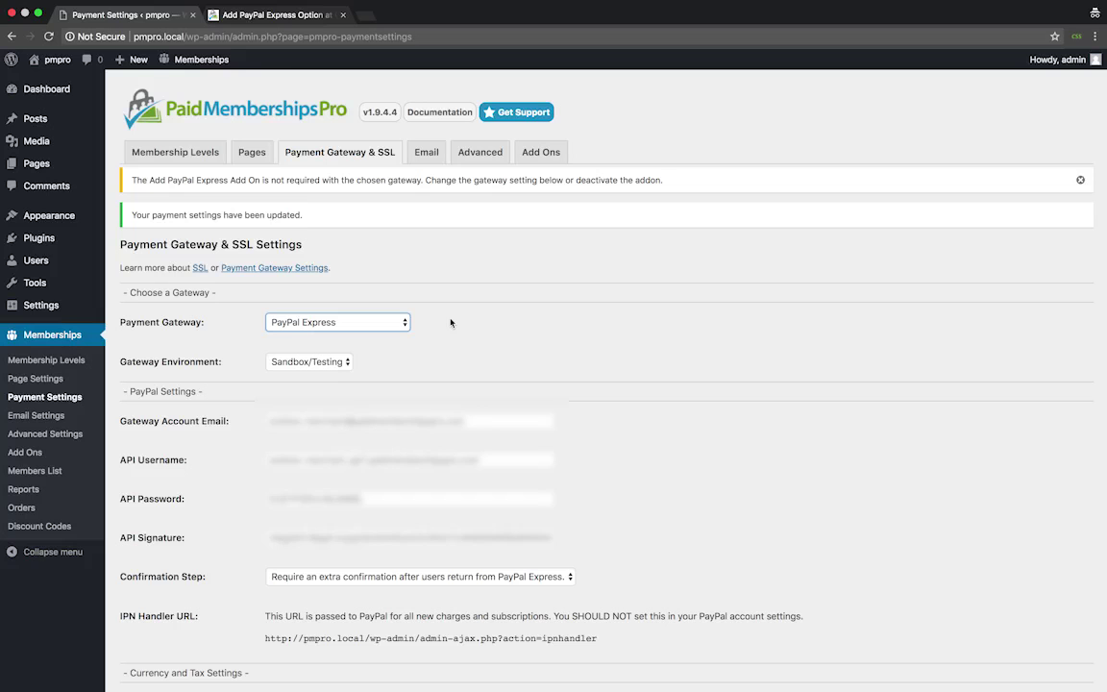
scroll(450, 322, down, 3)
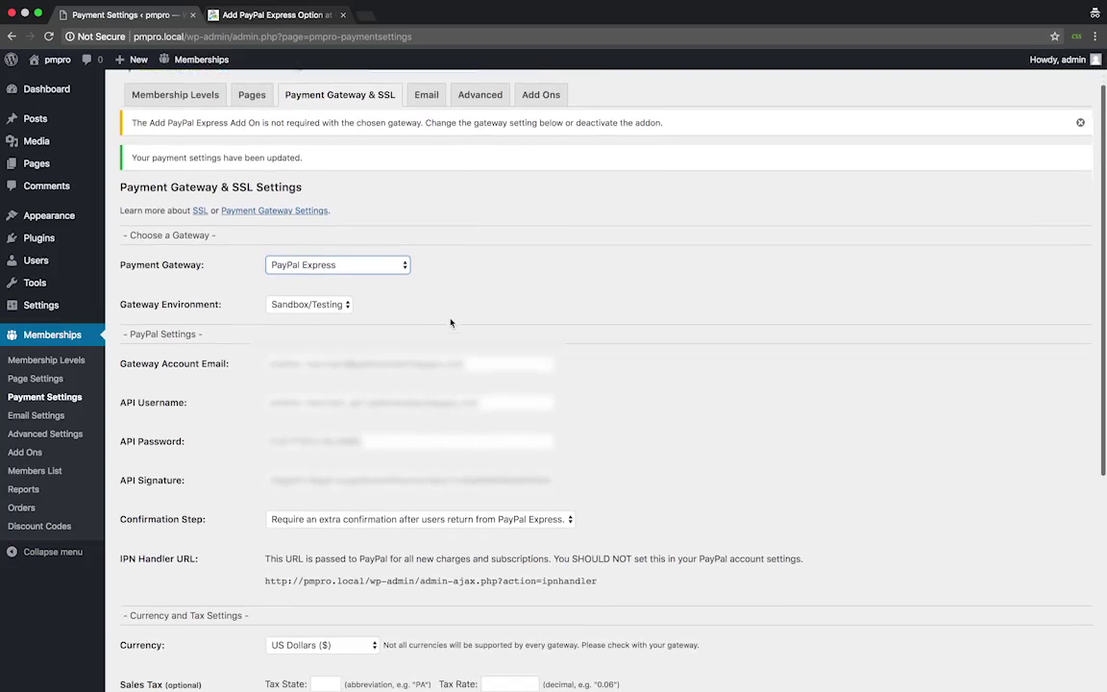
scroll(451, 323, down, 5)
scroll(450, 323, down, 2)
scroll(450, 323, down, 3)
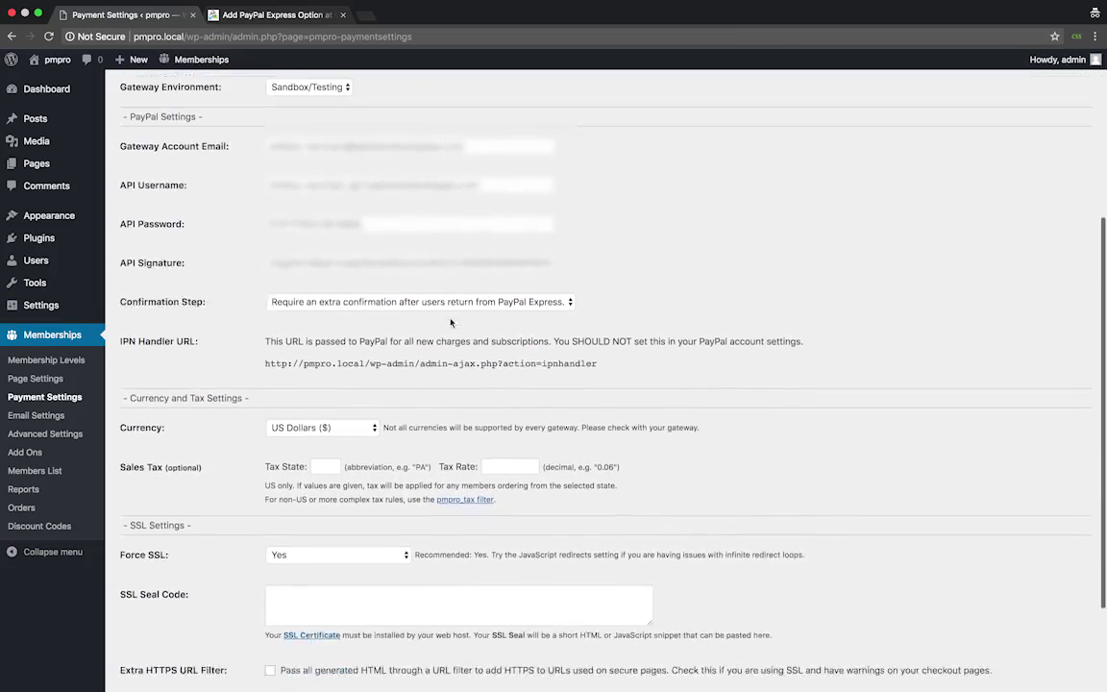
scroll(450, 323, down, 5)
click(179, 611)
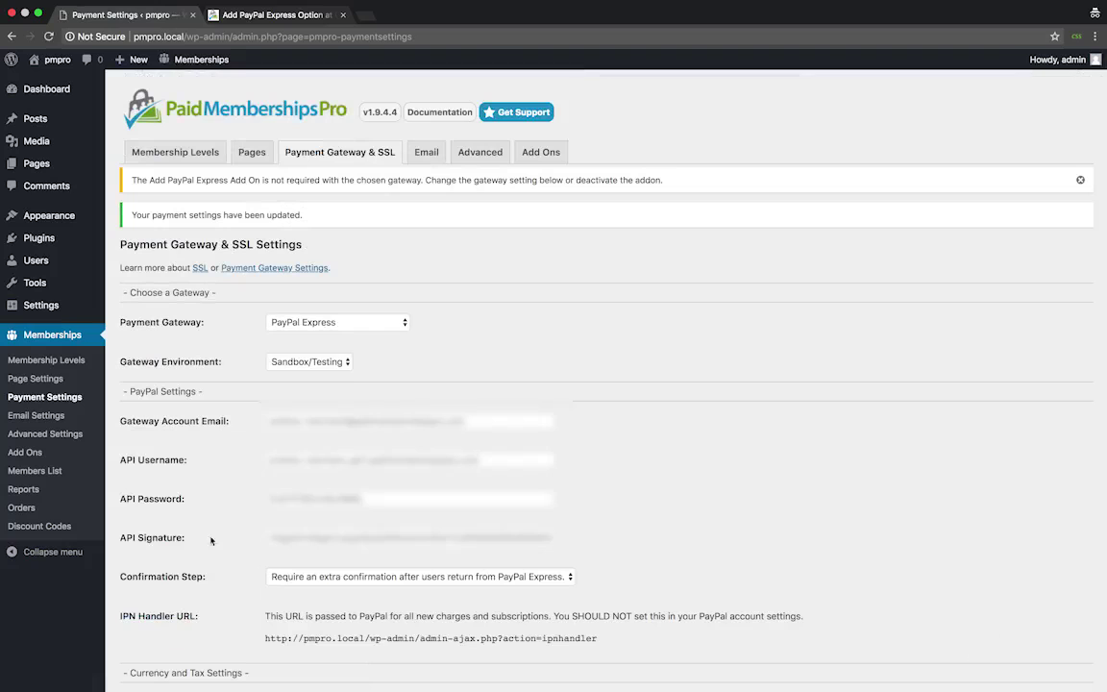
Step: Switch the primary Payment Gateway back to Testing Only and save the settings
click(331, 324)
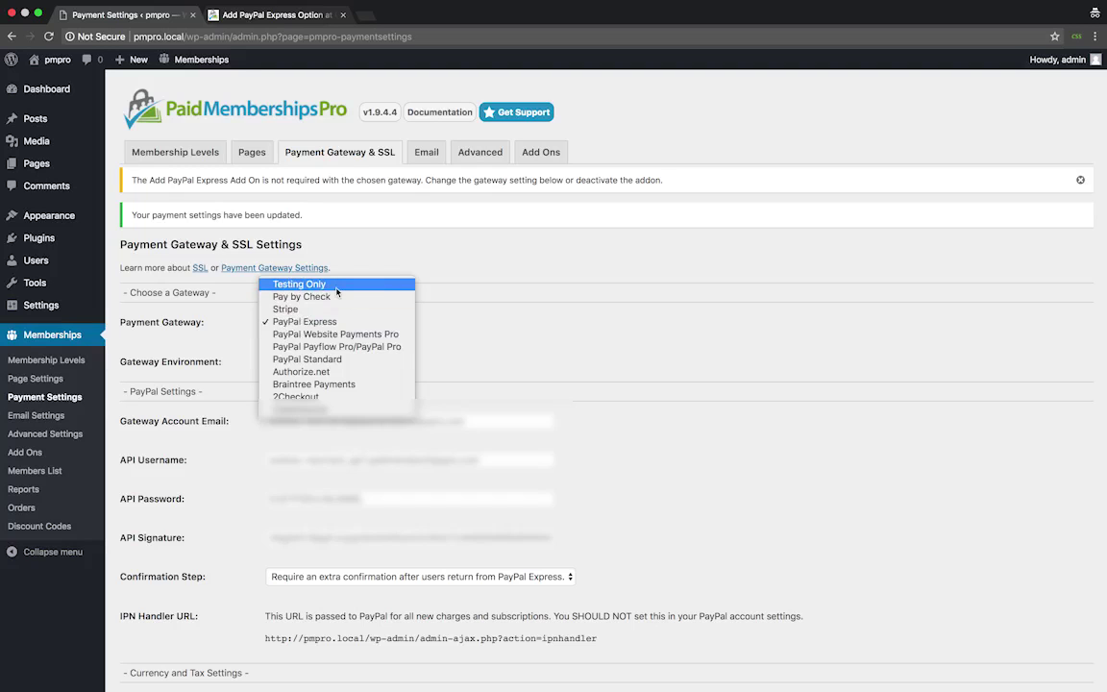
click(336, 287)
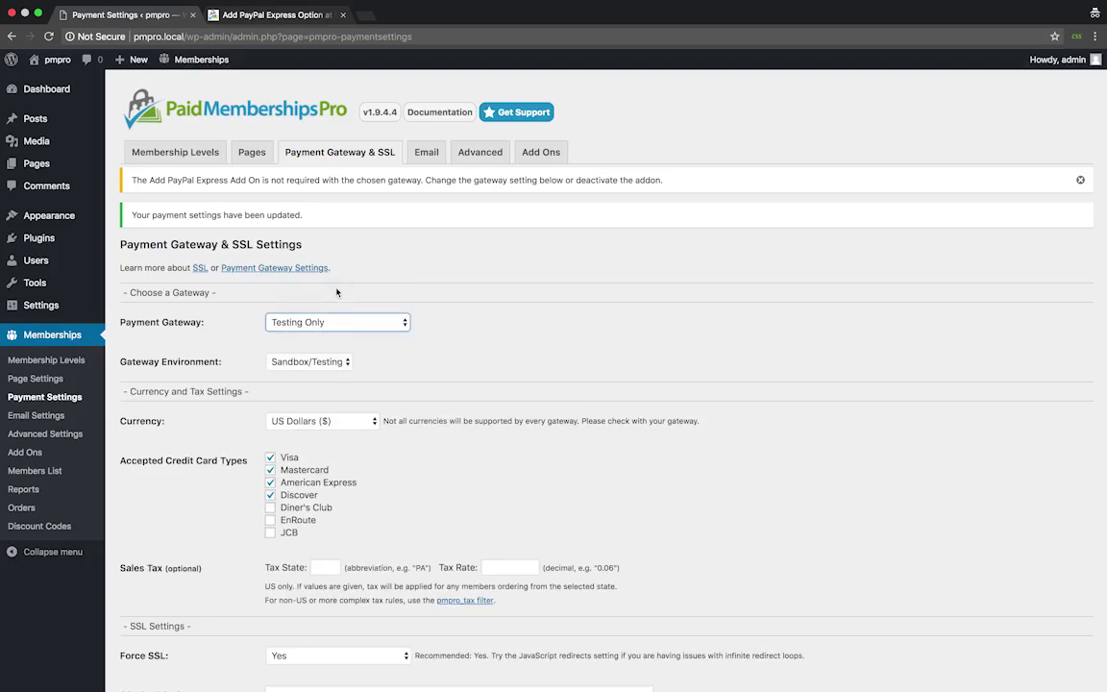
scroll(336, 292, down, 4)
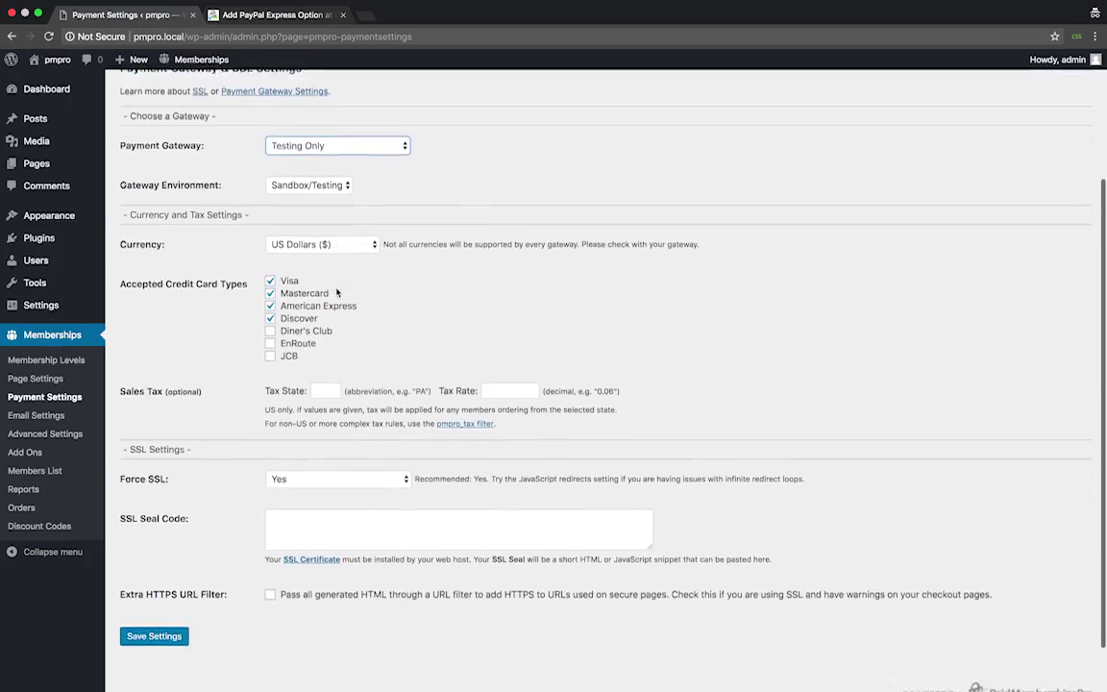
click(154, 583)
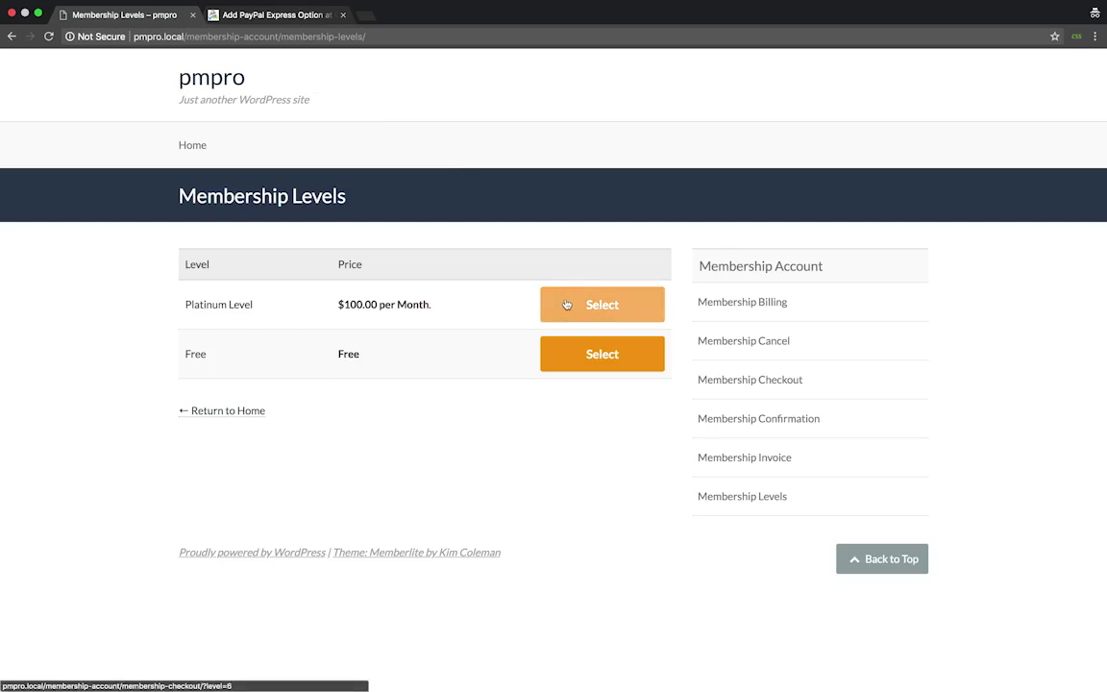
Step: Start checkout for the Platinum Level membership and scroll to the payment options
click(567, 304)
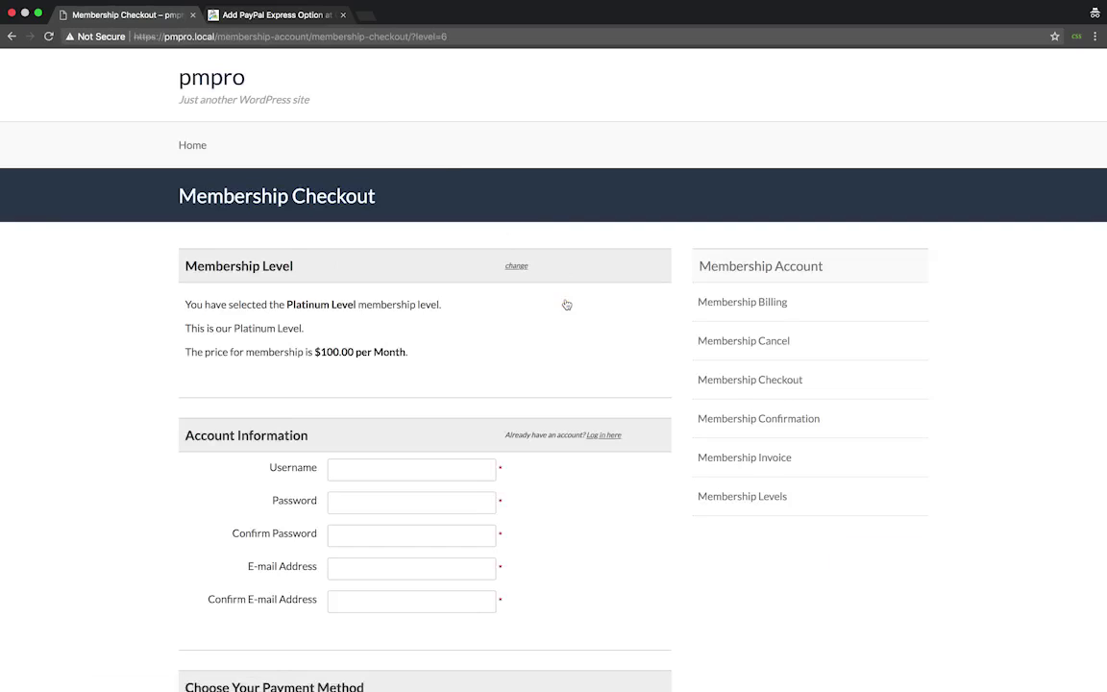
scroll(459, 312, down, 3)
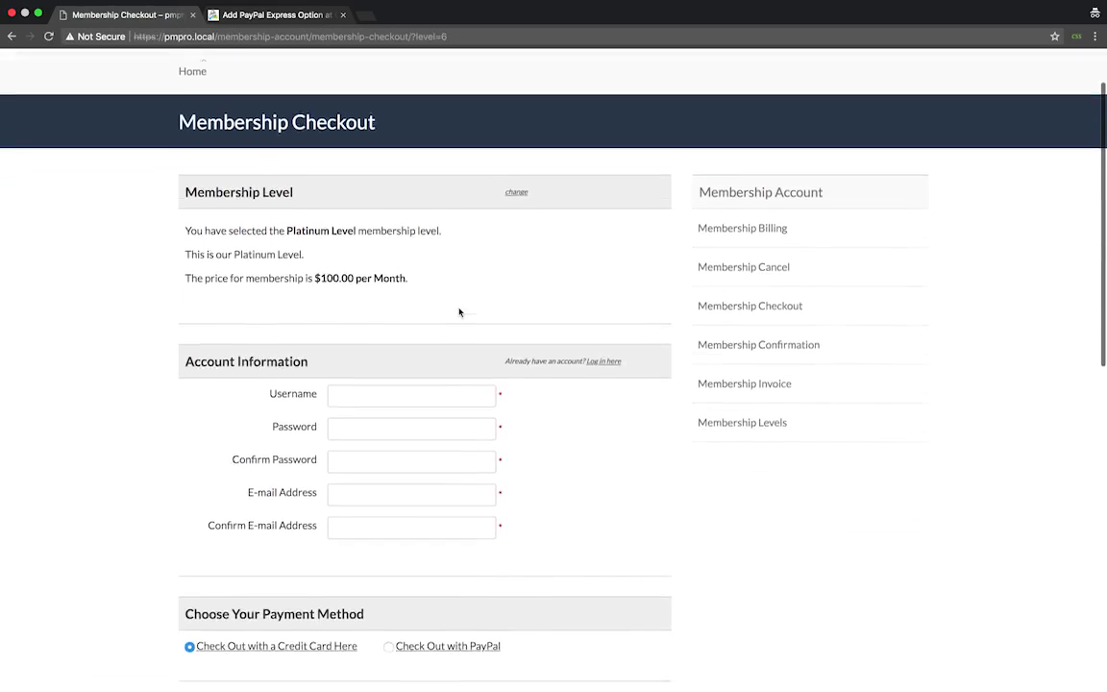
scroll(460, 312, down, 2)
scroll(460, 312, down, 6)
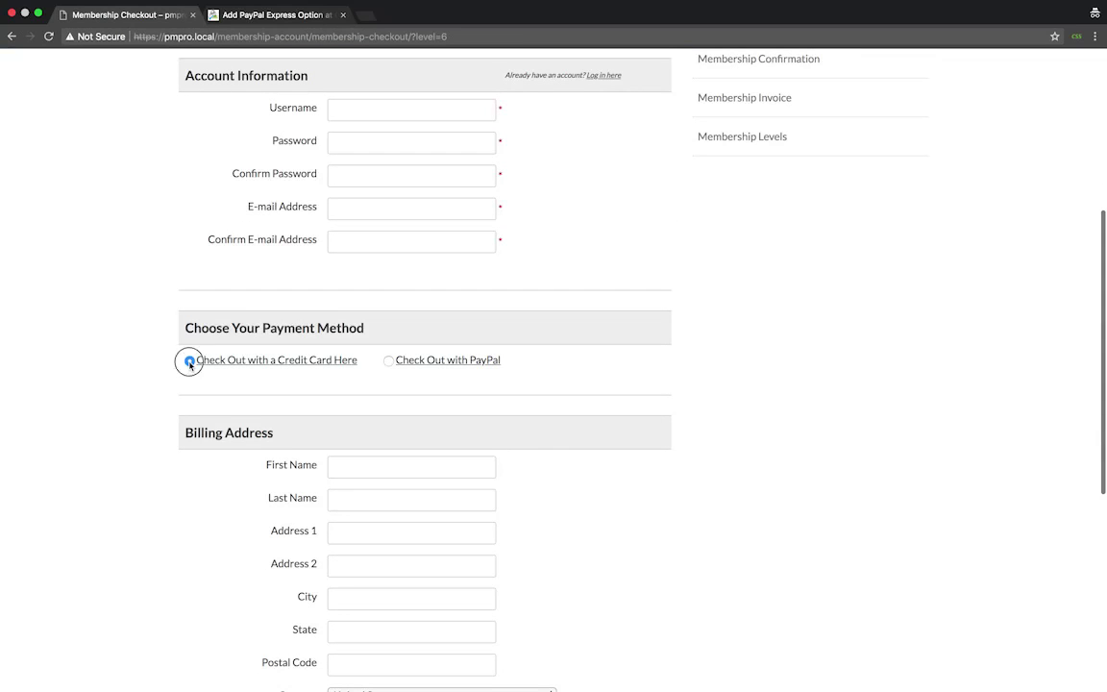
Step: Toggle between Check Out with PayPal and credit card, leaving credit card selected
click(388, 361)
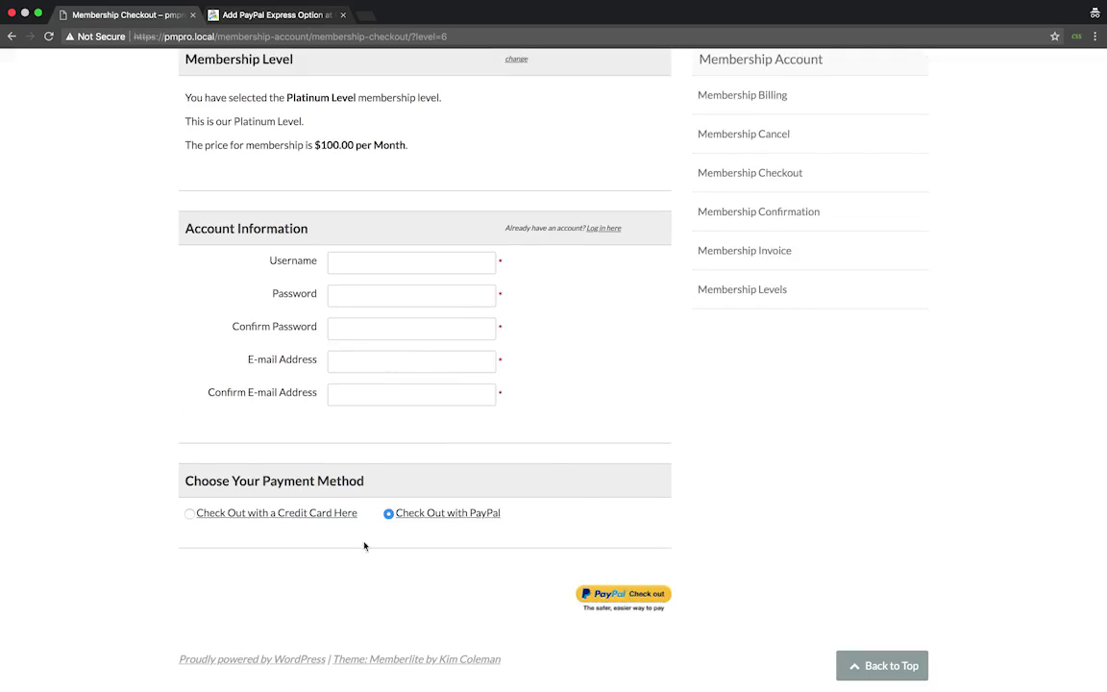
click(190, 514)
scroll(189, 516, down, 3)
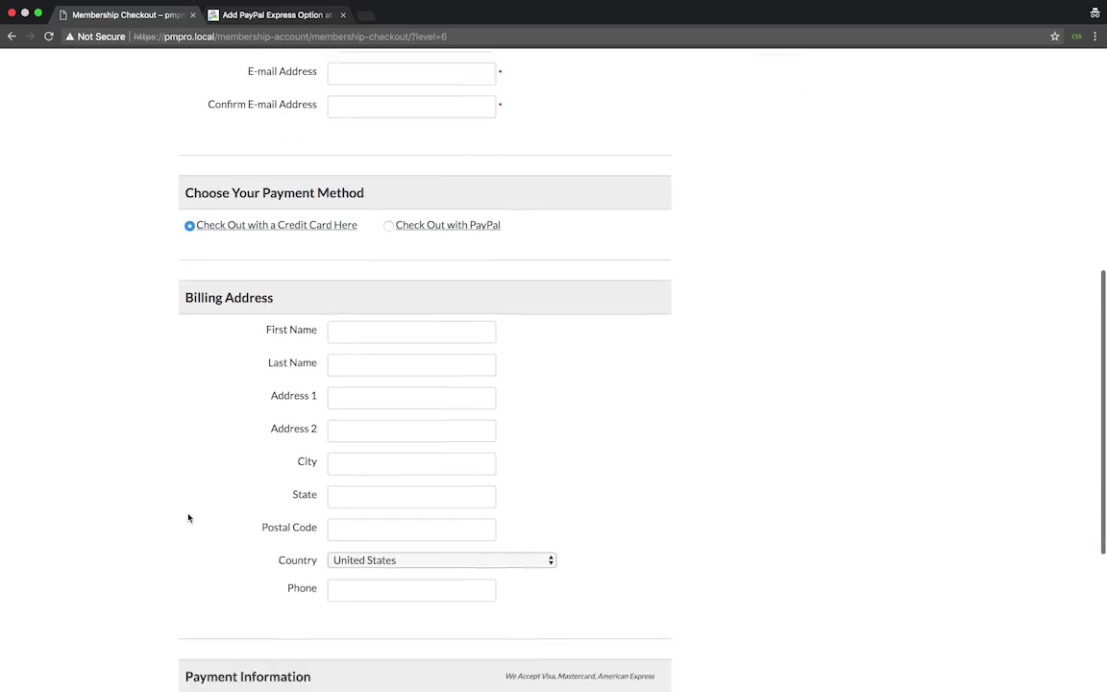
scroll(188, 517, down, 3)
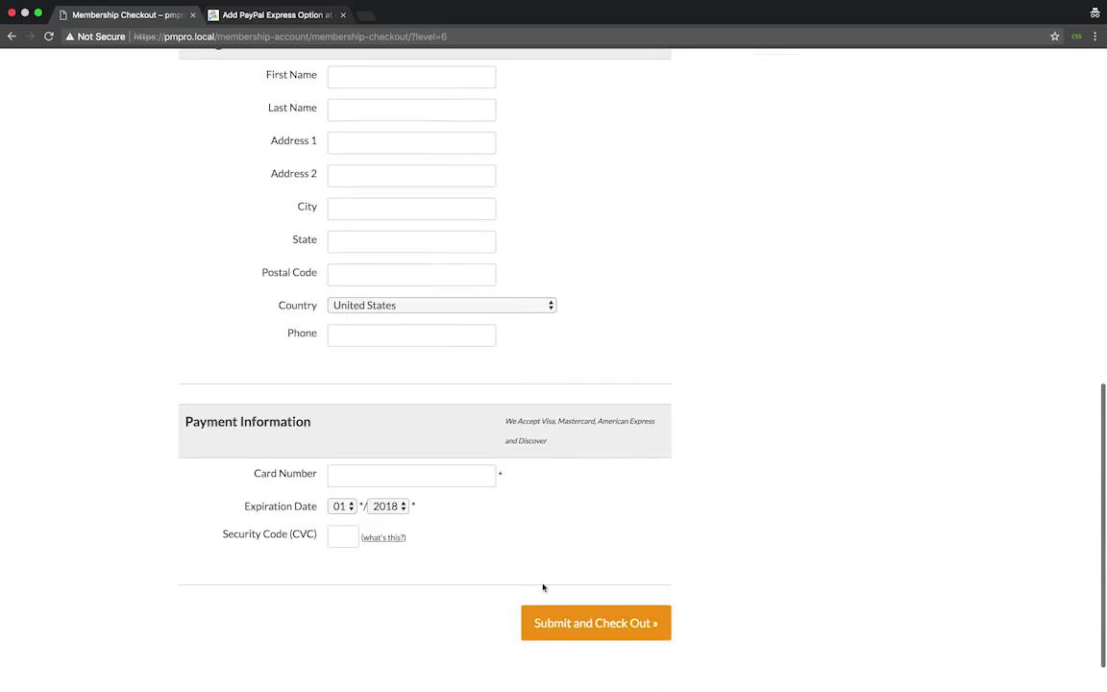